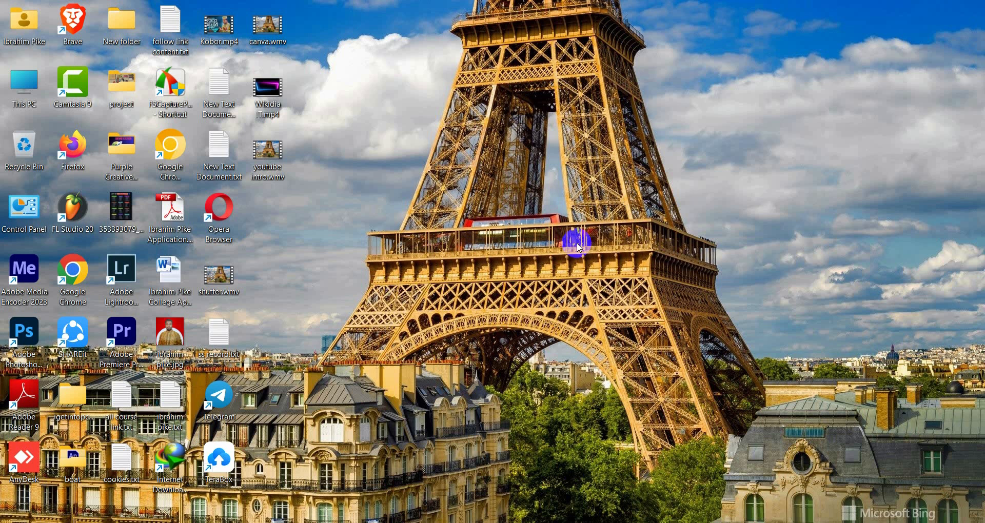
# Step: Switch to Canva in the browser, create a blank YouTube Banner design and bring it up for editing
pyautogui.click(506, 522)
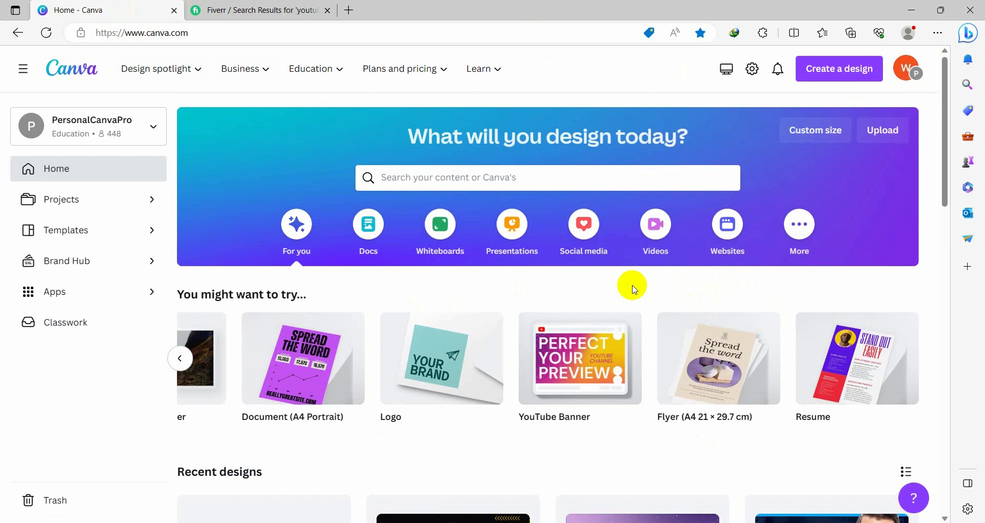
pyautogui.scroll(-10, 626, 293)
pyautogui.scroll(10, 621, 297)
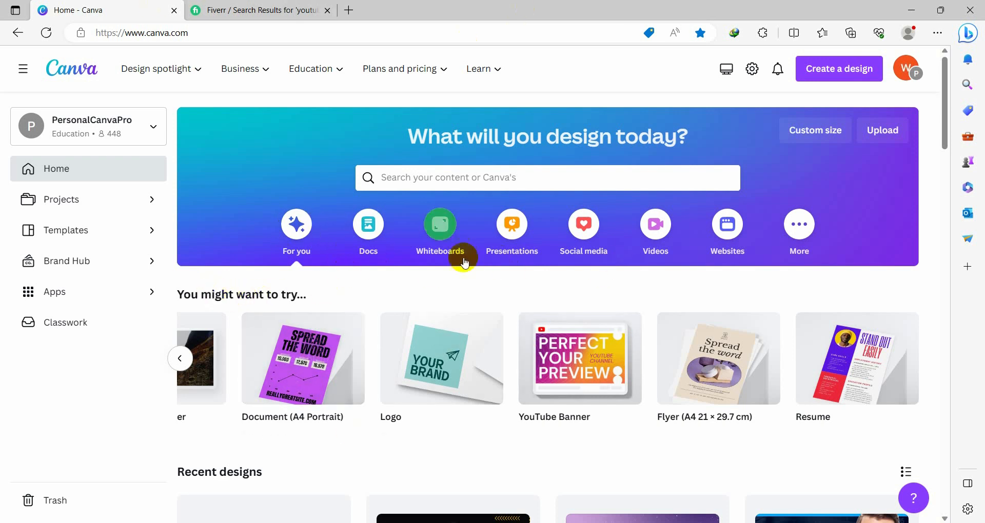
pyautogui.scroll(-5, 908, 340)
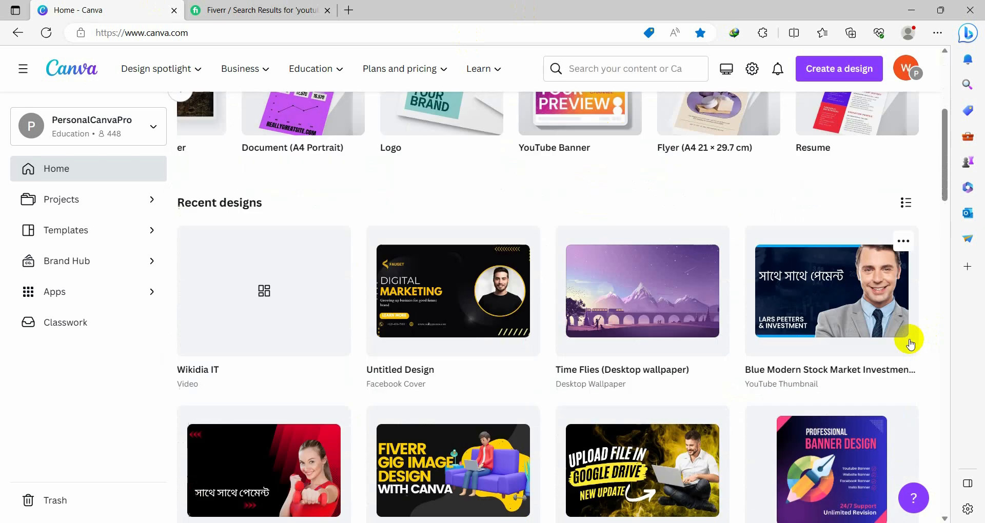
pyautogui.scroll(5, 903, 349)
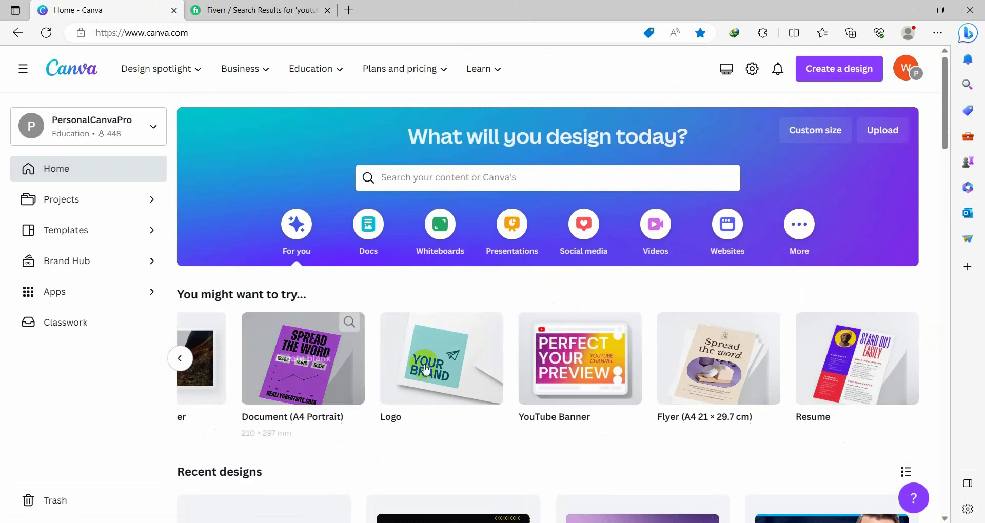
pyautogui.click(445, 179)
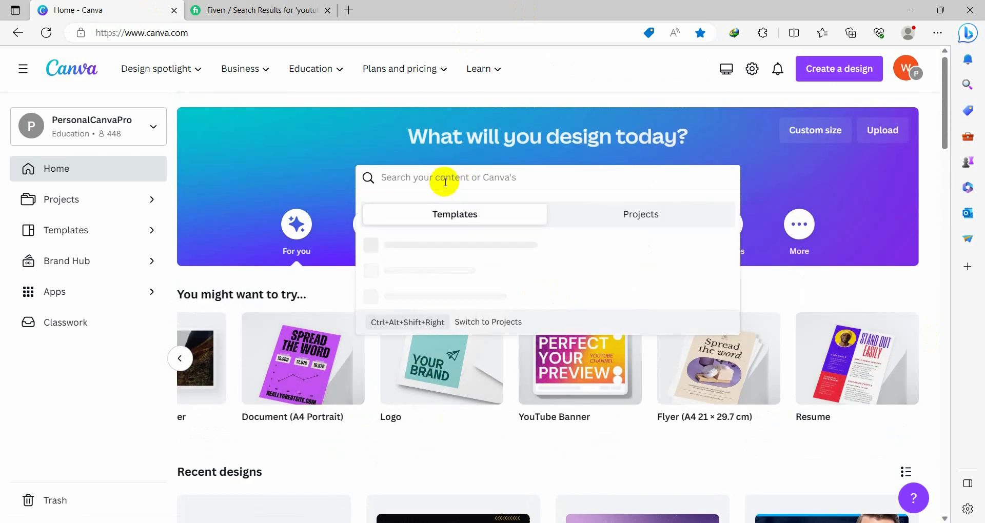
pyautogui.click(940, 444)
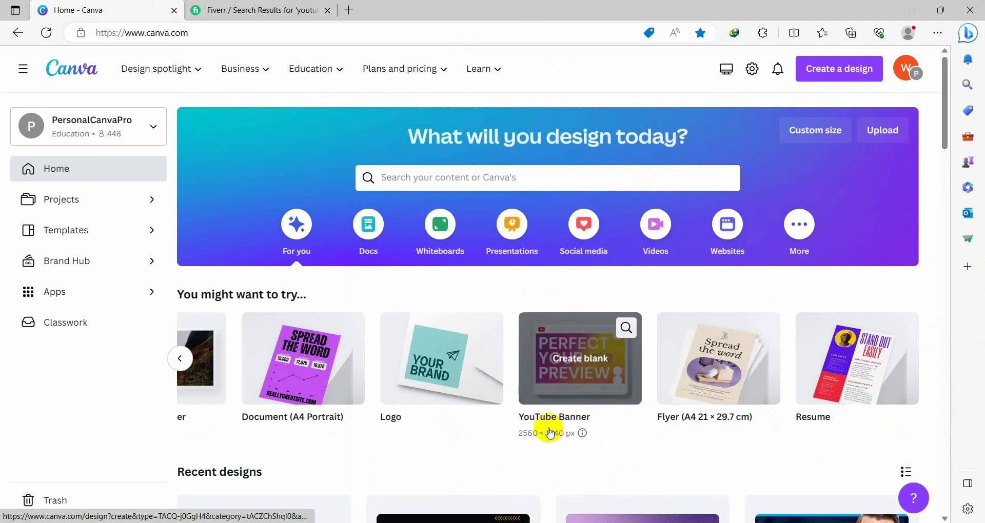
pyautogui.click(577, 384)
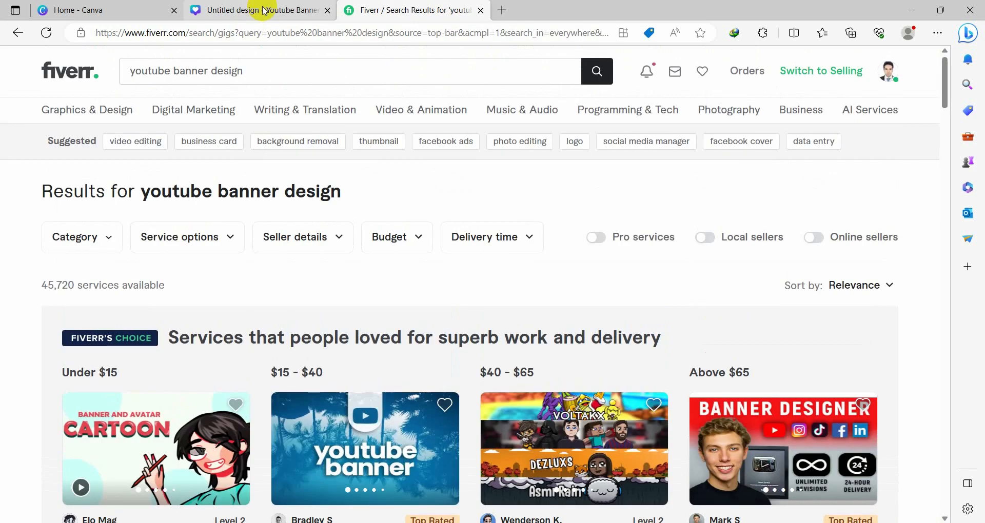
pyautogui.click(263, 10)
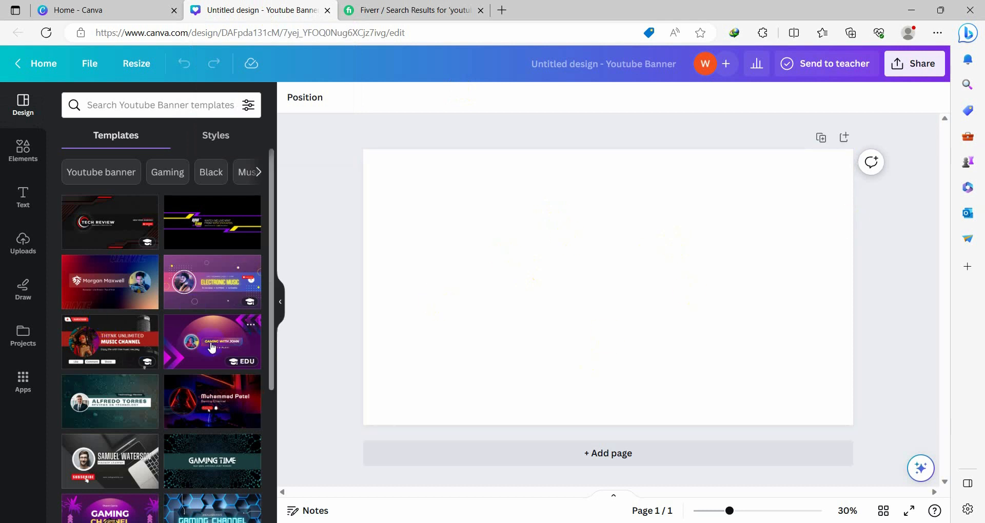
# Step: Browse the banner templates and apply the red-and-blue Modern Colorful Gaming YouTube Channel Art template to the page
pyautogui.scroll(-10, 212, 348)
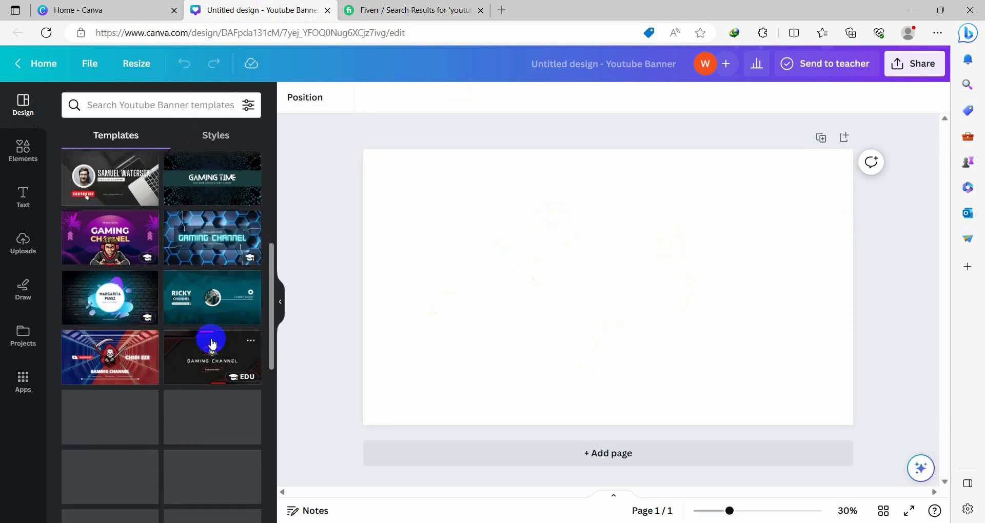
pyautogui.scroll(10, 209, 332)
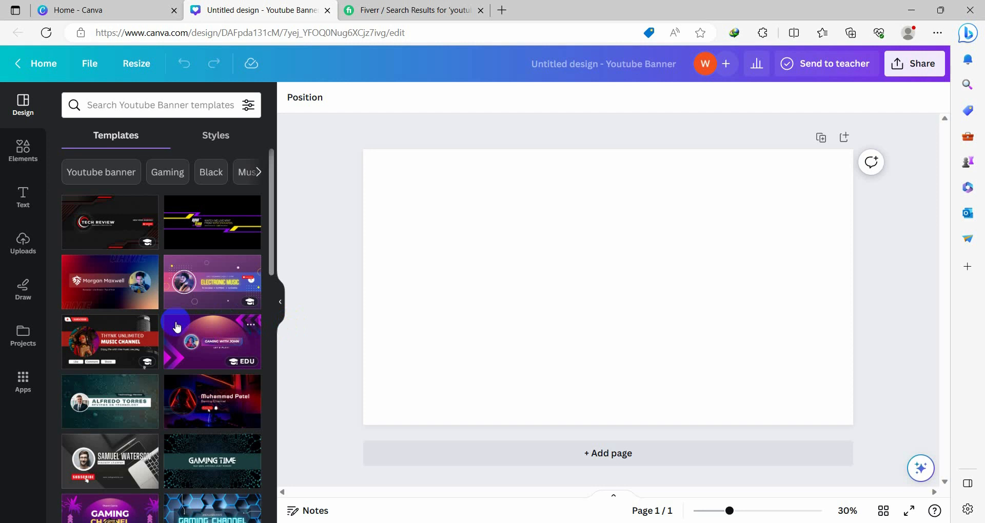
pyautogui.click(107, 295)
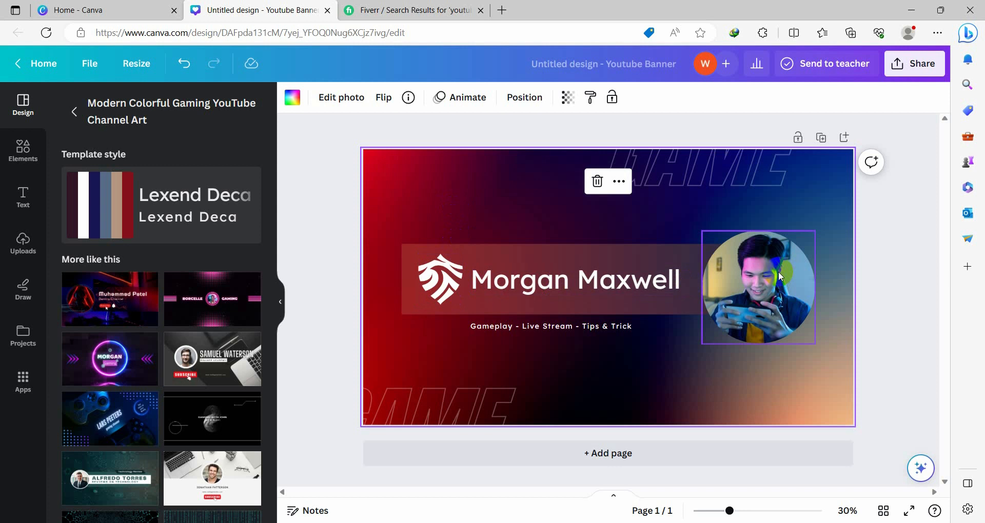
pyautogui.click(757, 293)
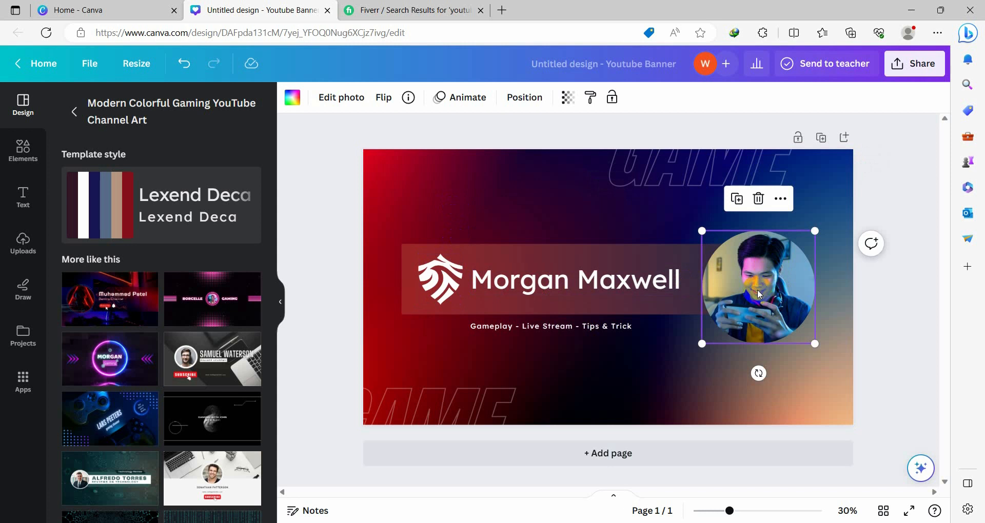
# Step: Replace the banner's large title text with "wikidia it"
pyautogui.doubleClick(545, 288)
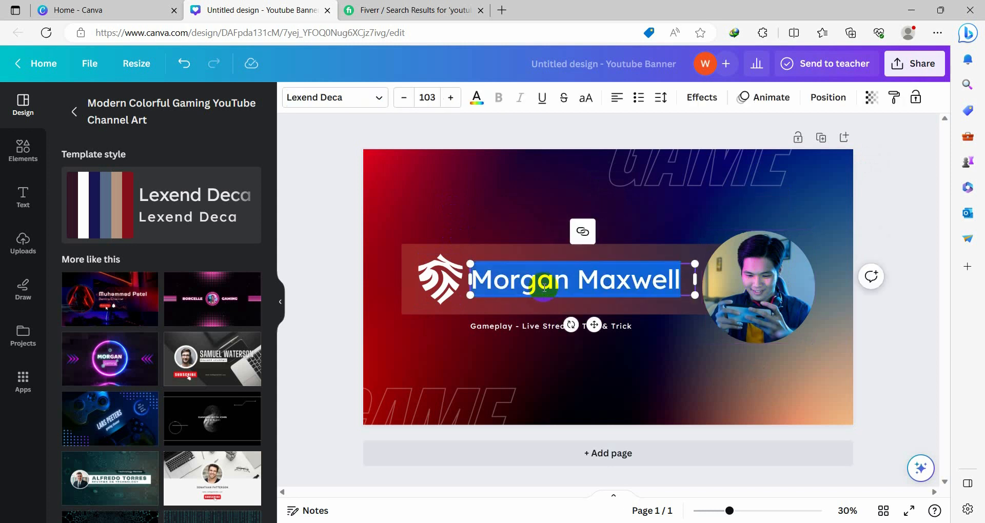
pyautogui.write('wikidia')
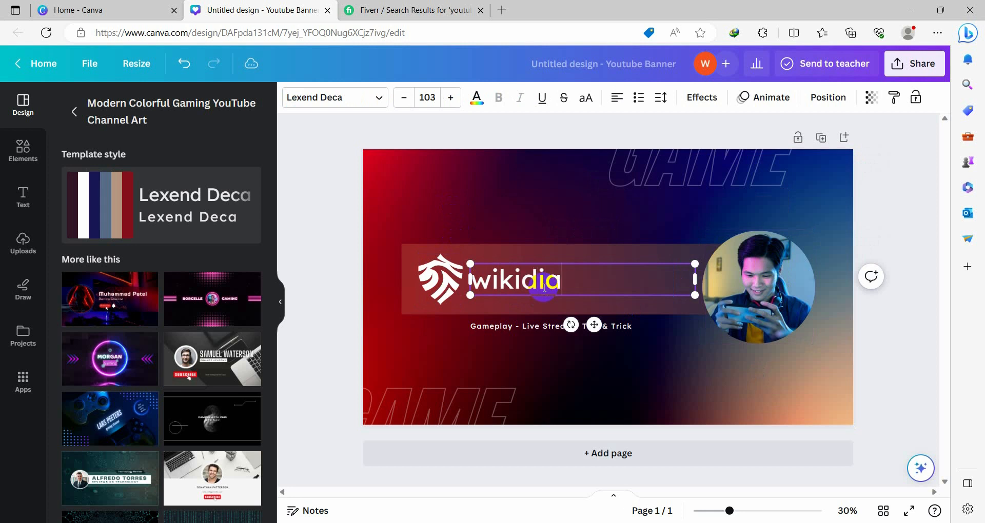
pyautogui.write(' it')
pyautogui.click(607, 345)
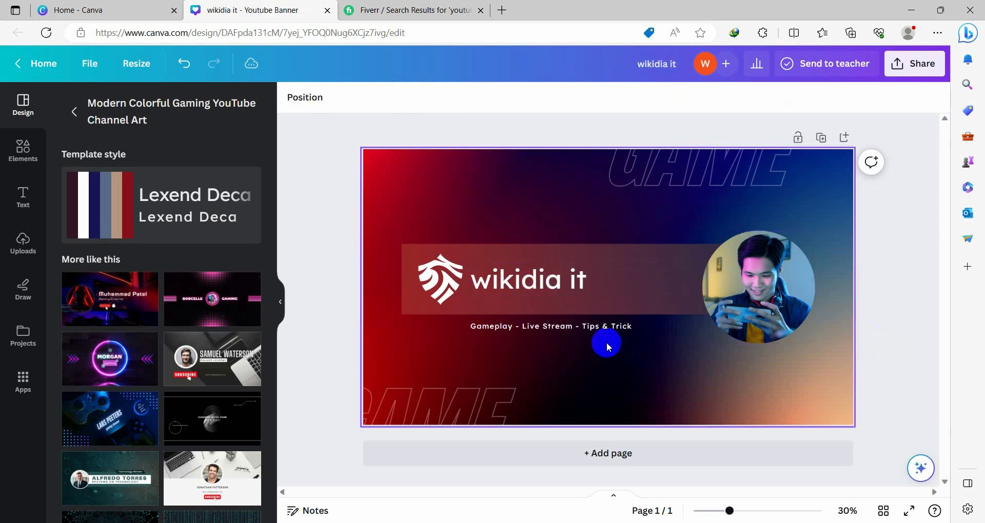
# Step: Set the font size of the "wikidia it" title to 154
pyautogui.click(541, 283)
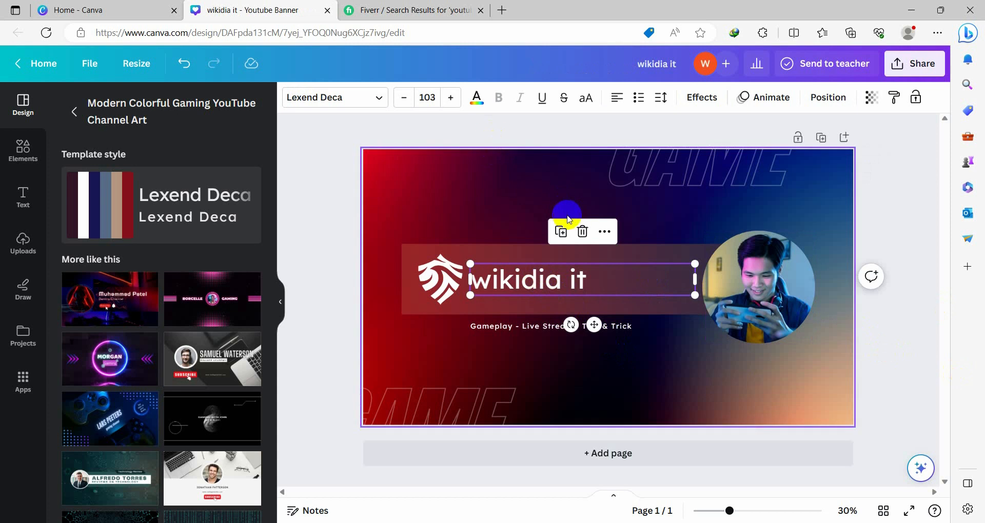
pyautogui.click(451, 98)
pyautogui.click(450, 97)
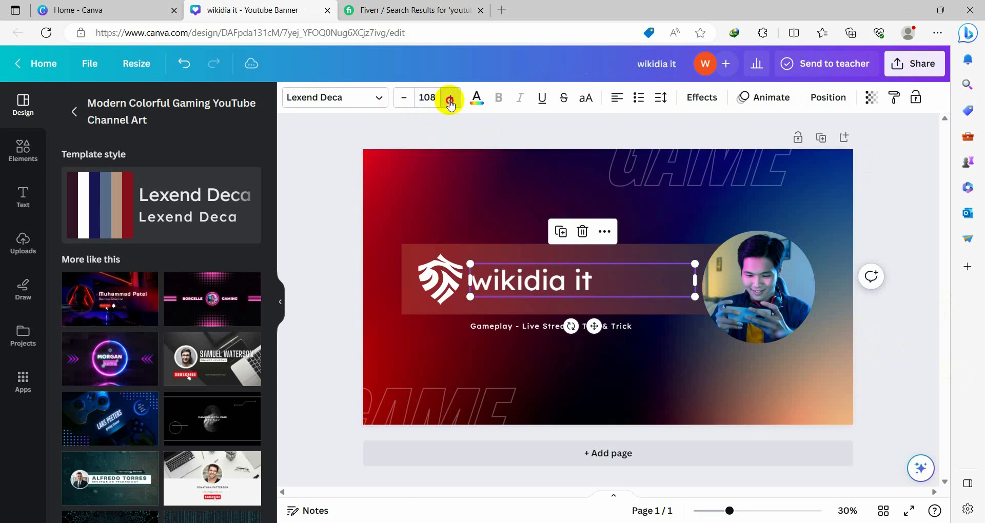
pyautogui.click(451, 98)
pyautogui.click(450, 97)
pyautogui.click(450, 98)
pyautogui.click(451, 97)
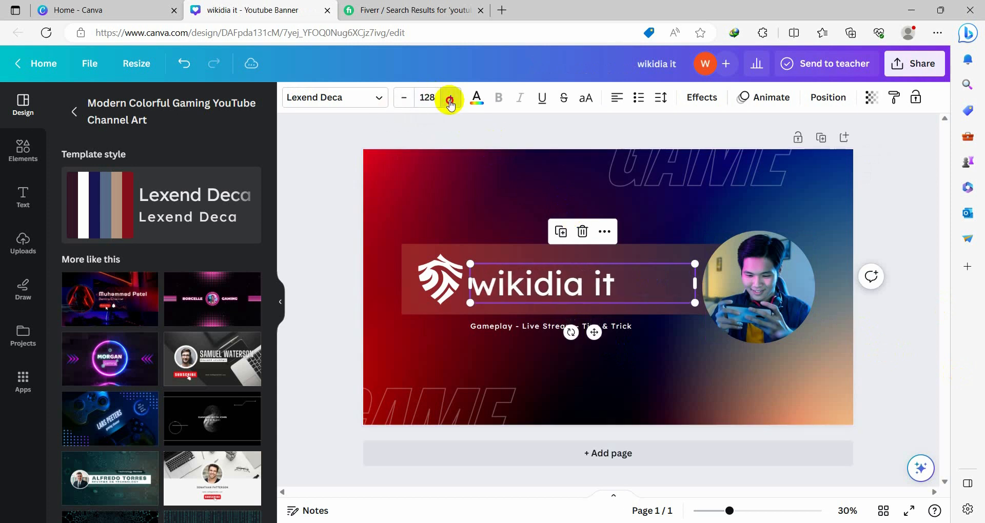
pyautogui.click(450, 97)
pyautogui.click(450, 97)
pyautogui.click(451, 98)
pyautogui.click(451, 98)
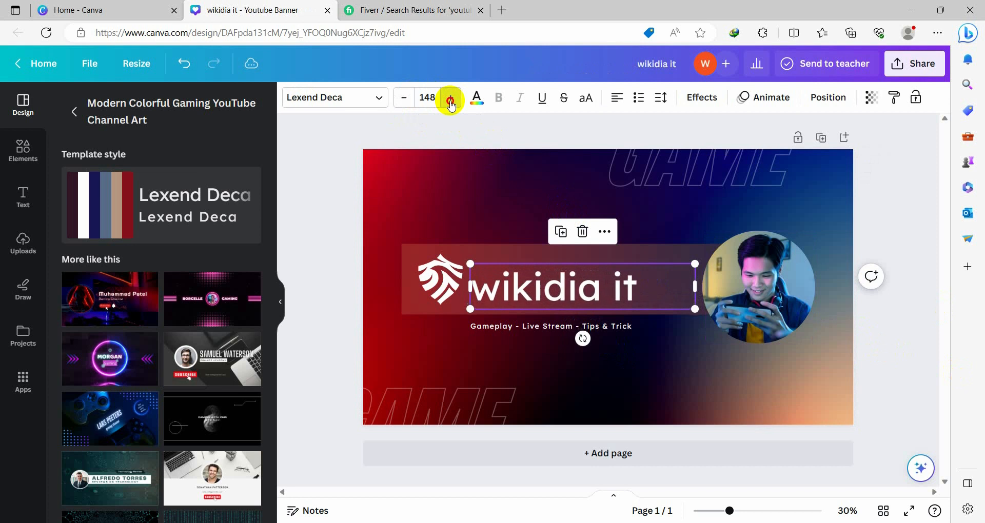
pyautogui.click(450, 97)
pyautogui.click(451, 97)
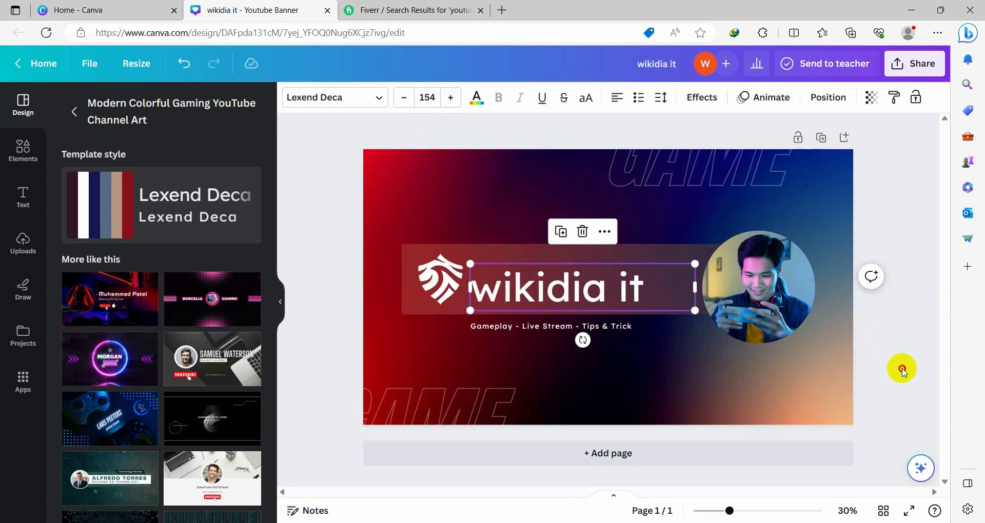
# Step: Move the enlarged title slightly right and up so it sits centred in the translucent bar between logo and photo
pyautogui.click(581, 304)
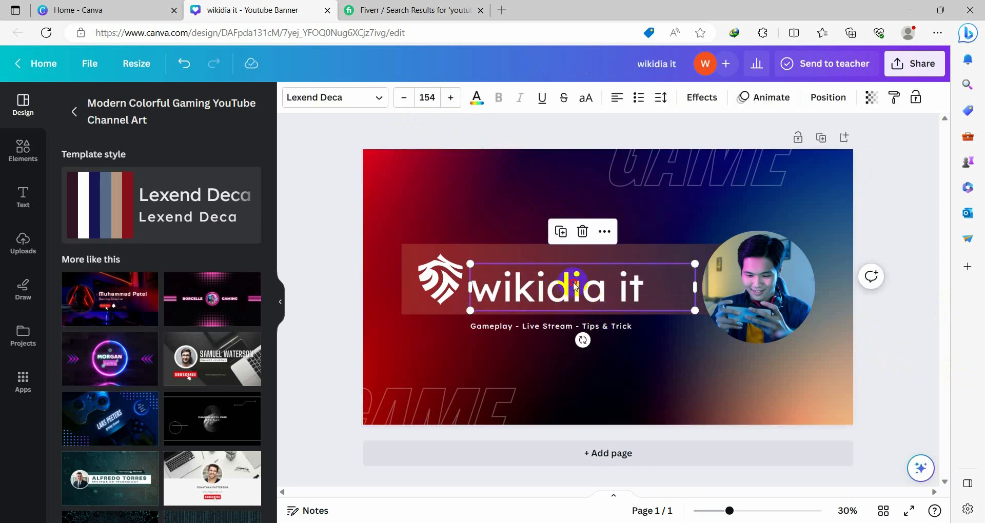
pyautogui.moveTo(570, 286); pyautogui.dragTo(590, 276)
pyautogui.click(902, 338)
pyautogui.click(441, 279)
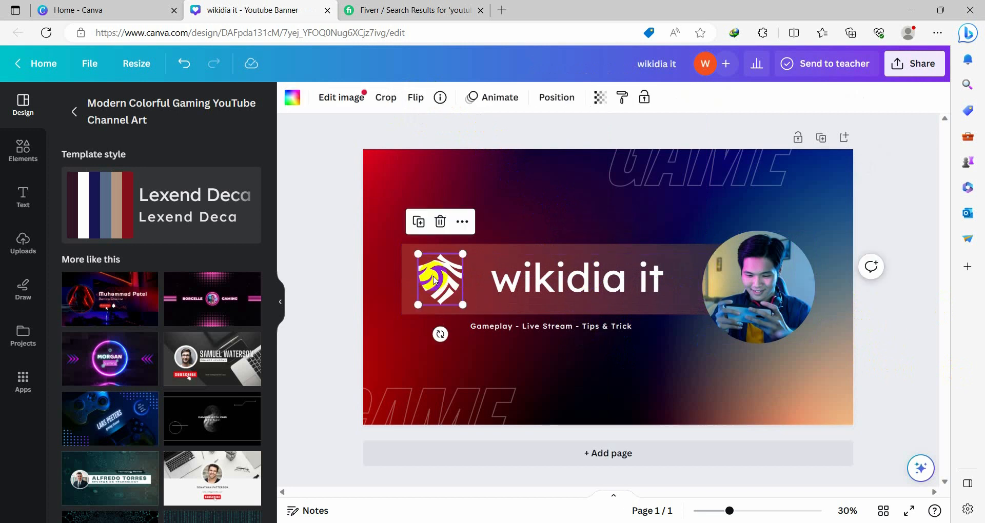
pyautogui.click(522, 329)
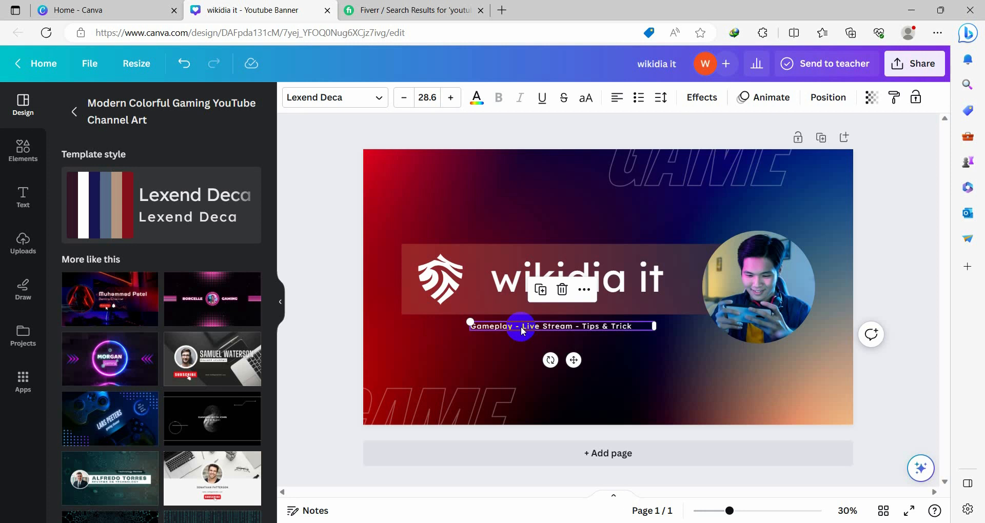
pyautogui.doubleClick(523, 328)
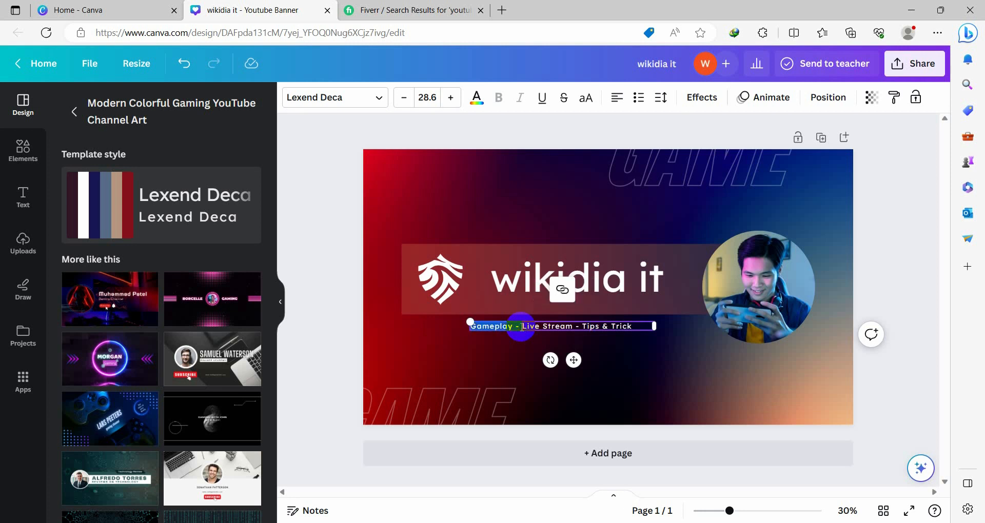
pyautogui.hotkey('ctrl', 'a')
pyautogui.write('www')
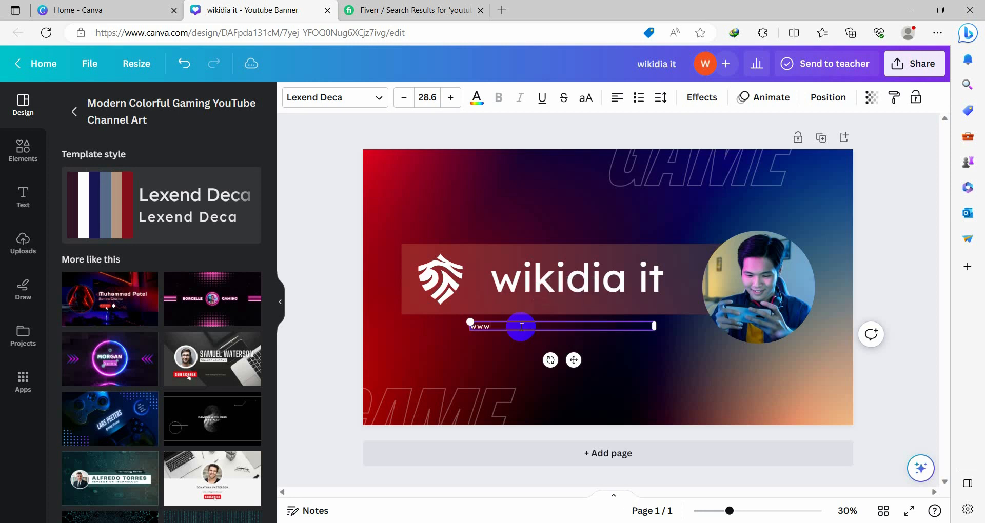
pyautogui.write('.wikidiait.com')
pyautogui.click(898, 303)
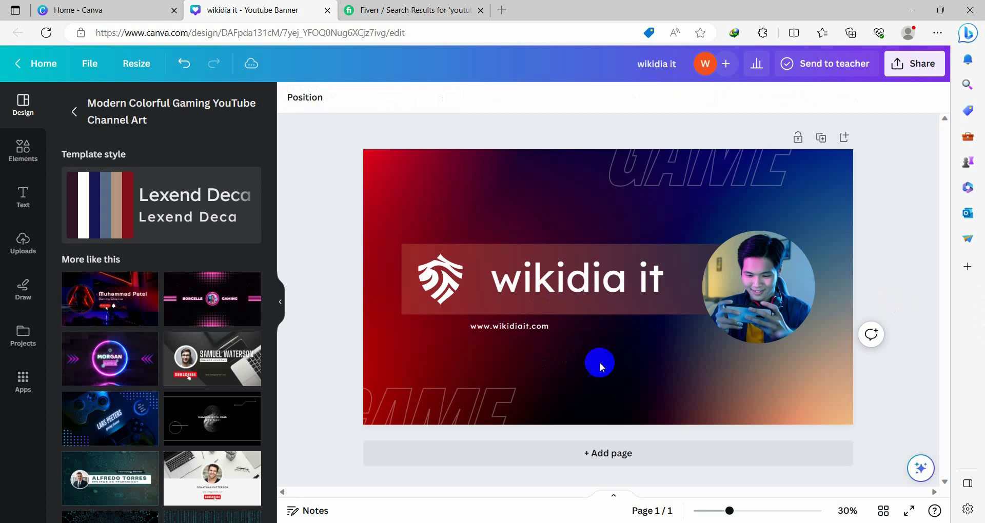
# Step: Move the web address to the right so it sits centred beneath the "wikidia it" title
pyautogui.click(518, 329)
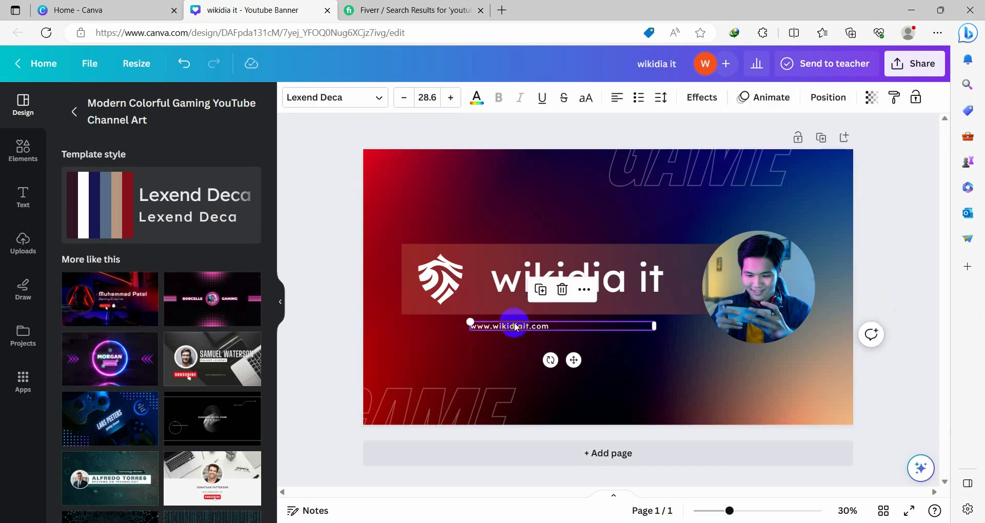
pyautogui.moveTo(516, 327); pyautogui.dragTo(575, 326)
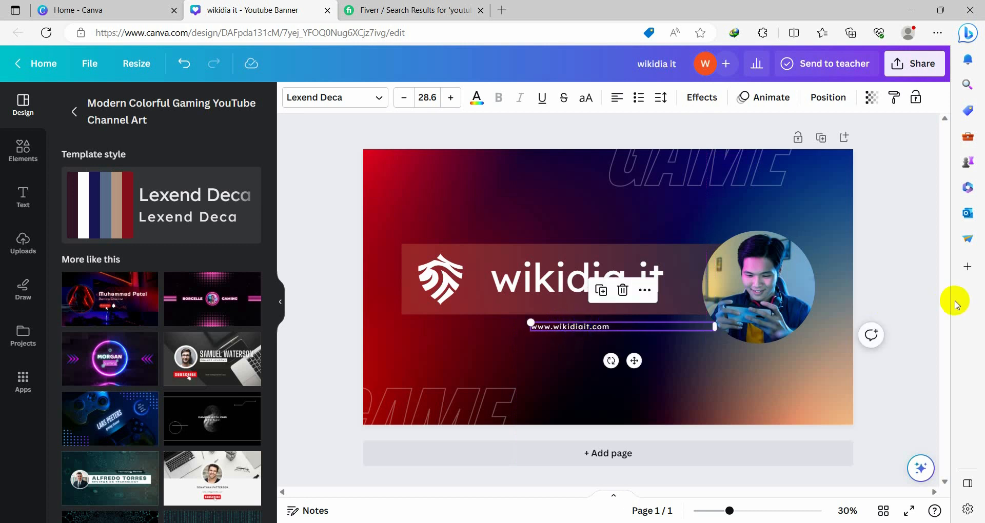
pyautogui.click(908, 333)
pyautogui.moveTo(905, 334); pyautogui.dragTo(898, 340)
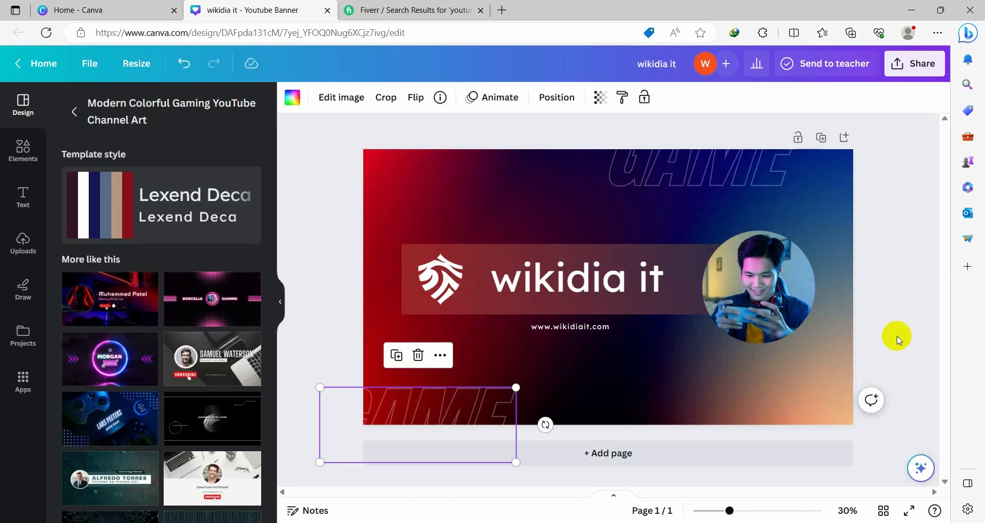
# Step: Set the transparency of the outlined GAME graphic in the banner's lower-left corner to 25
pyautogui.click(724, 179)
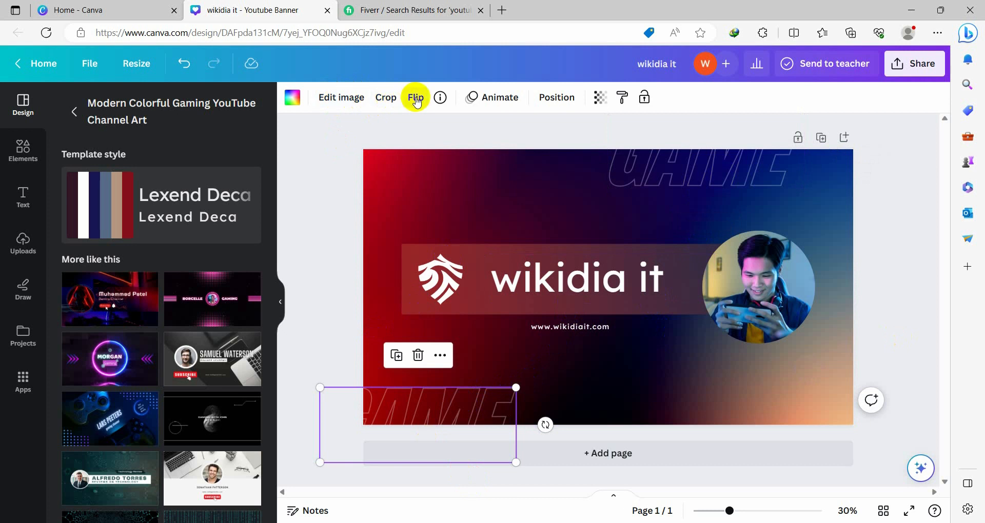
pyautogui.click(601, 97)
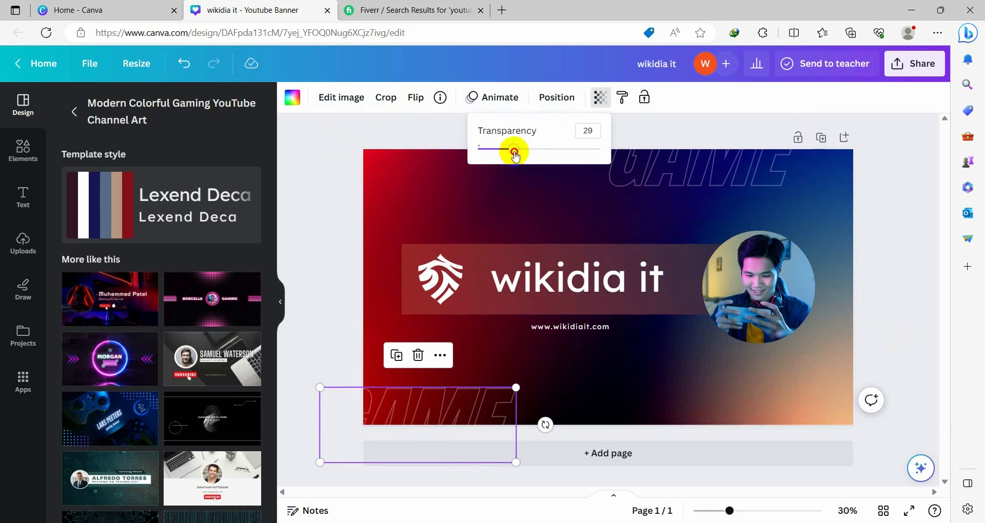
pyautogui.moveTo(514, 149); pyautogui.dragTo(599, 149)
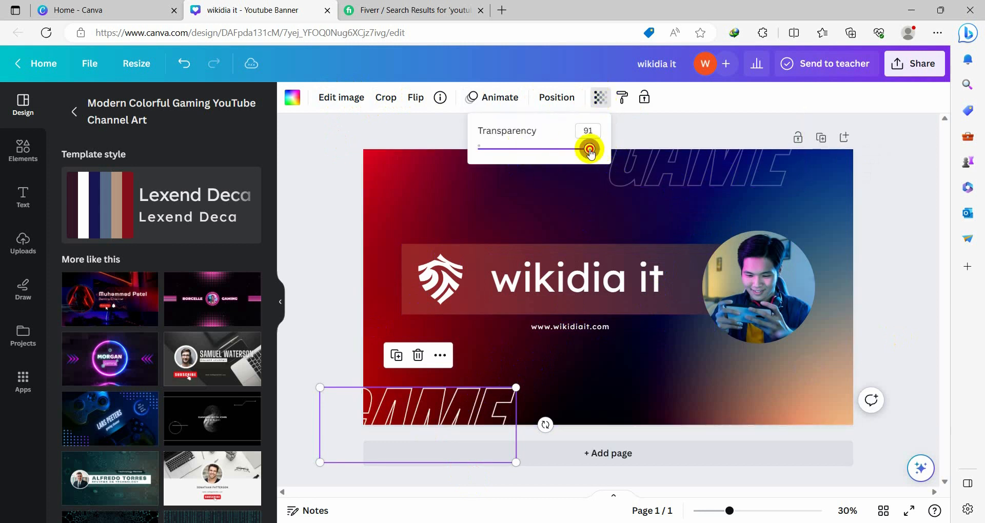
pyautogui.moveTo(600, 149); pyautogui.dragTo(497, 164)
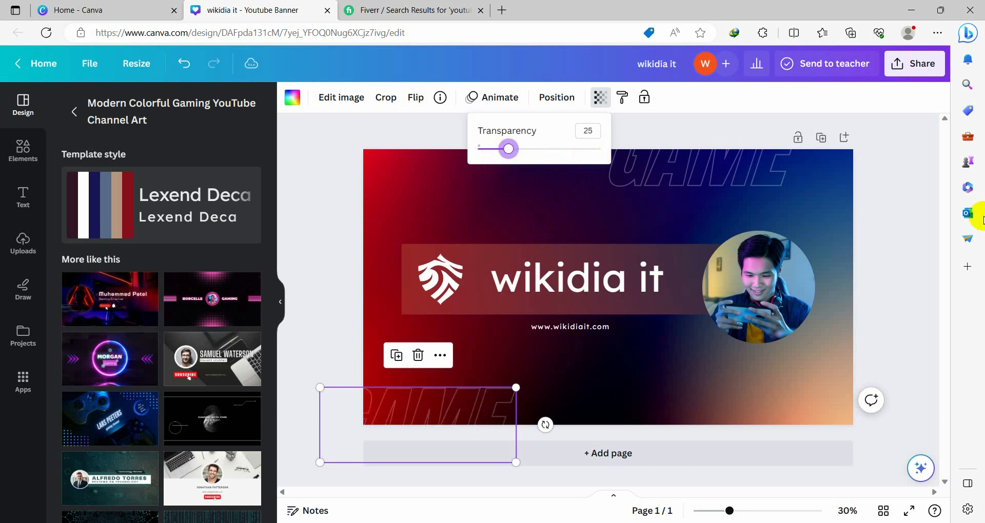
pyautogui.click(885, 277)
pyautogui.click(885, 277)
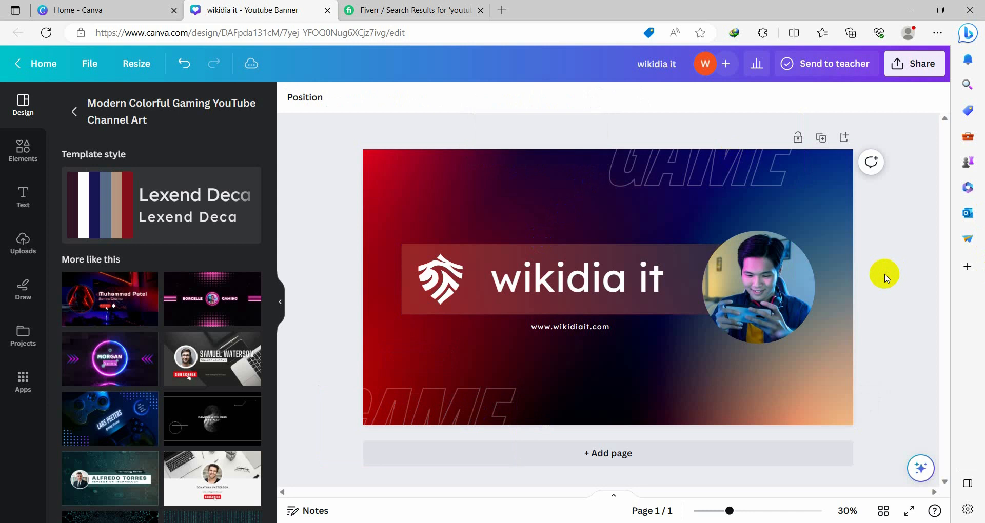
pyautogui.click(701, 176)
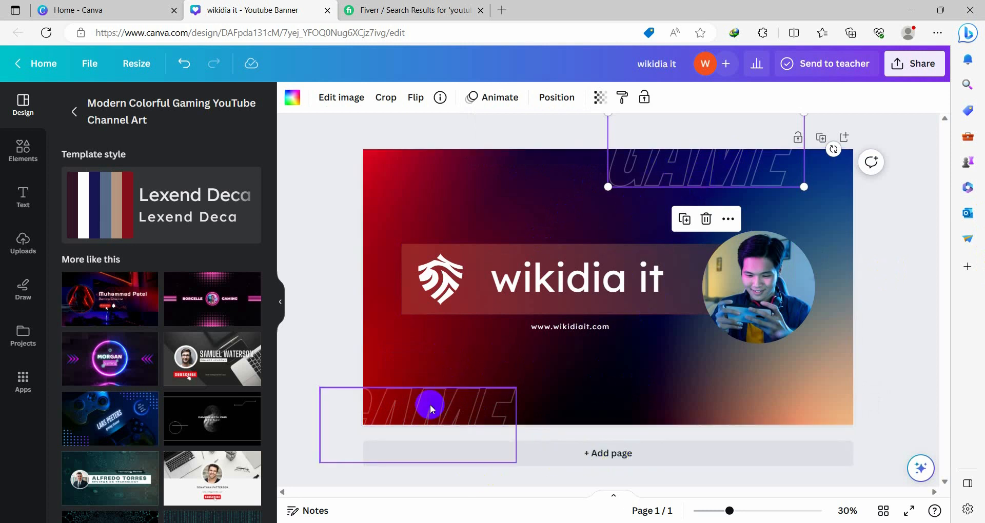
pyautogui.click(884, 343)
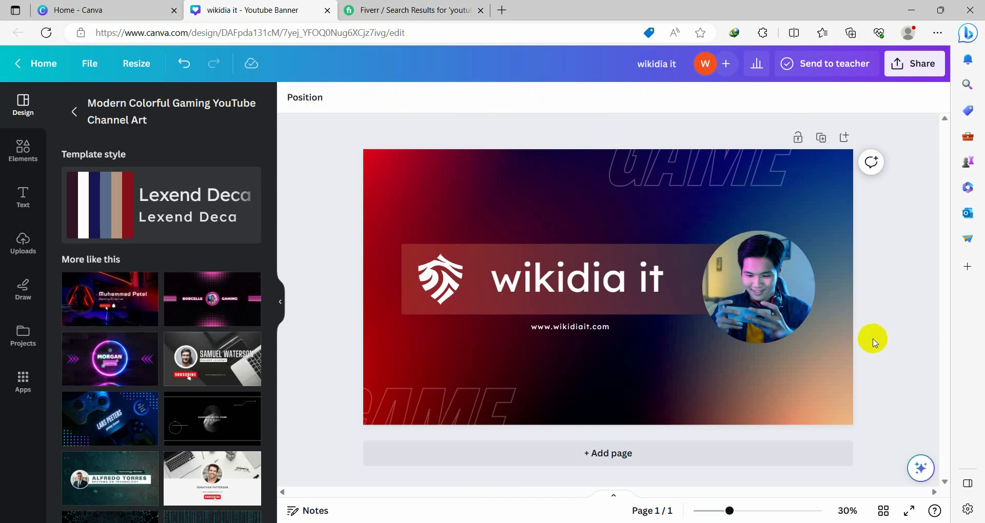